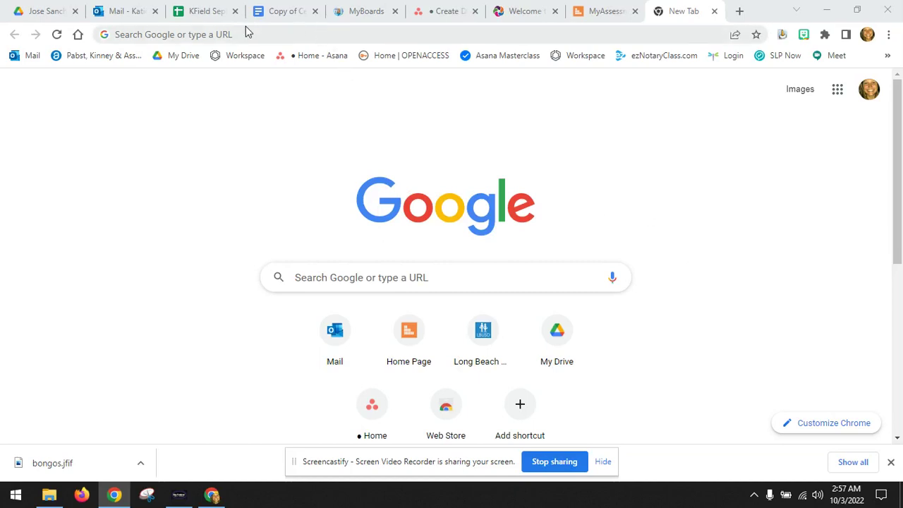
Search the web for "symbolstix" and open n2y's SymbolStix PRIME page from the results
{"action": "left_click", "coordinate": [390, 35]}
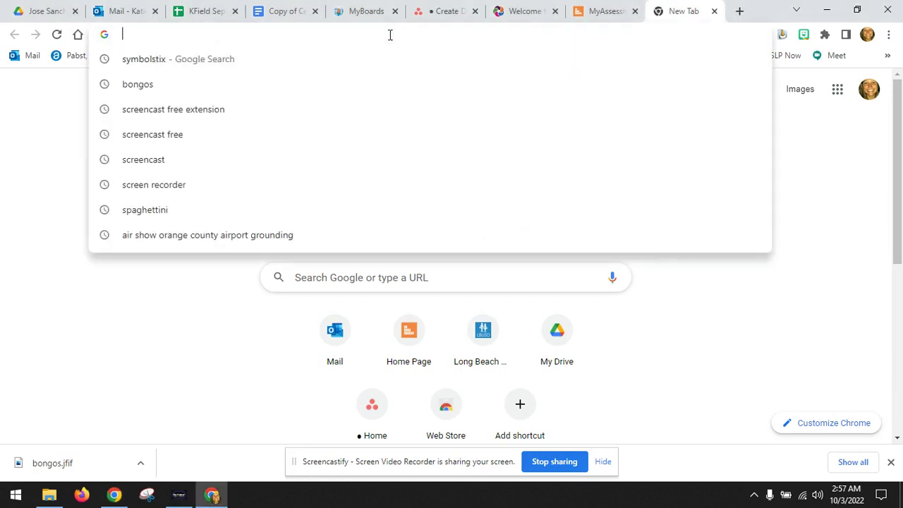
{"action": "type", "text": "sy"}
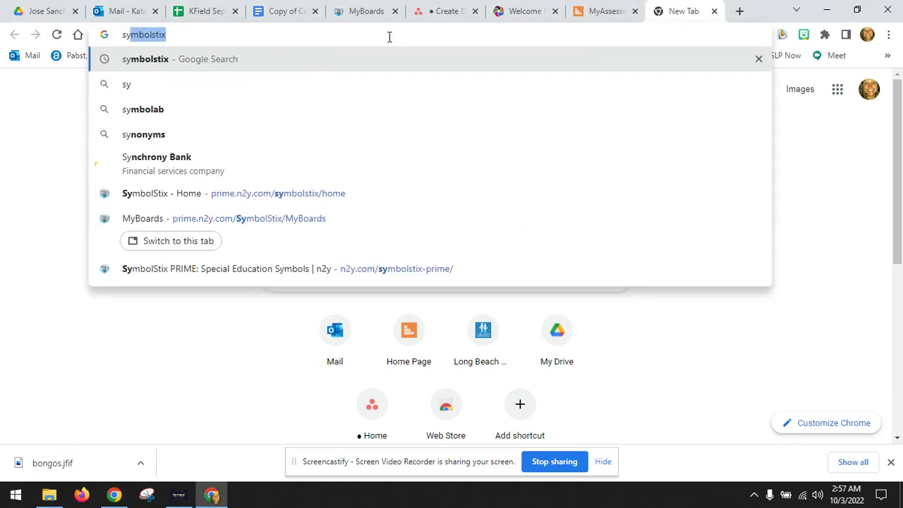
{"action": "type", "text": "mbolstix"}
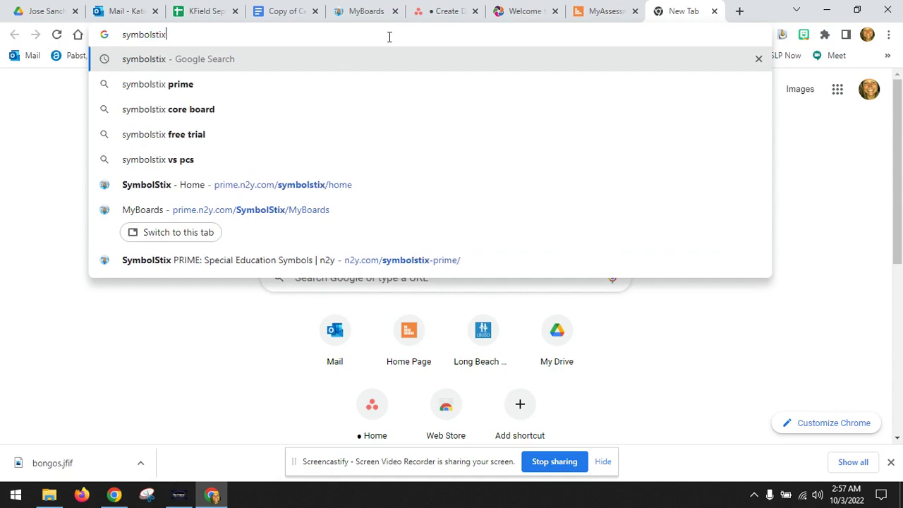
{"action": "key", "text": "Return"}
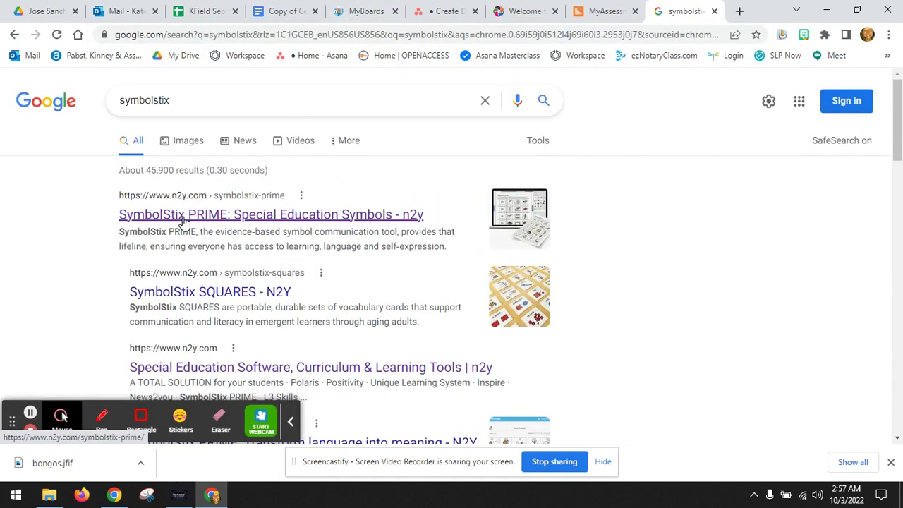
{"action": "left_click", "coordinate": [182, 215]}
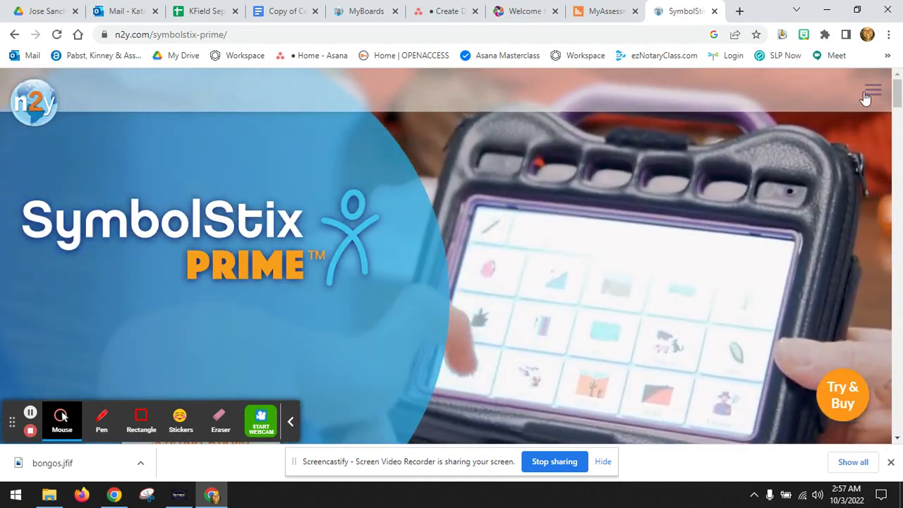
Sign in to n2y in the Teacher/Admin role using the Google account
{"action": "left_click", "coordinate": [868, 94]}
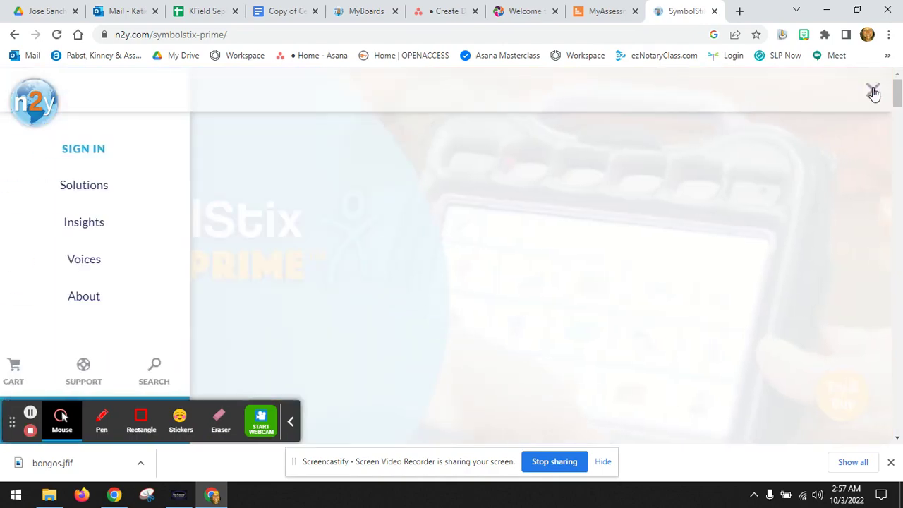
{"action": "left_click", "coordinate": [127, 153]}
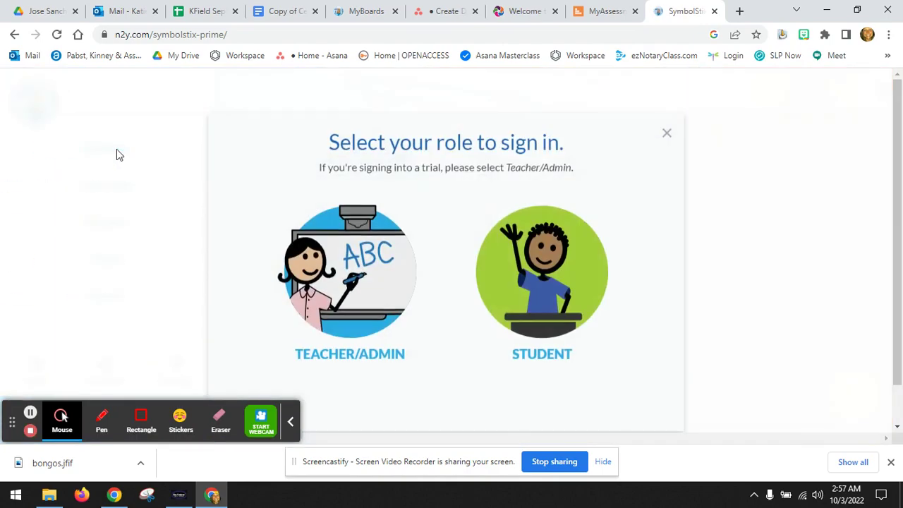
{"action": "left_click", "coordinate": [344, 273]}
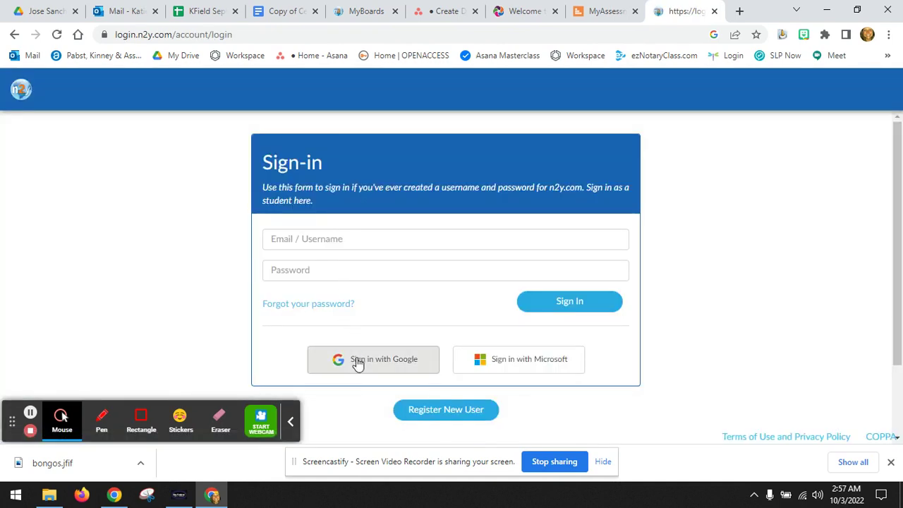
{"action": "left_click", "coordinate": [381, 366]}
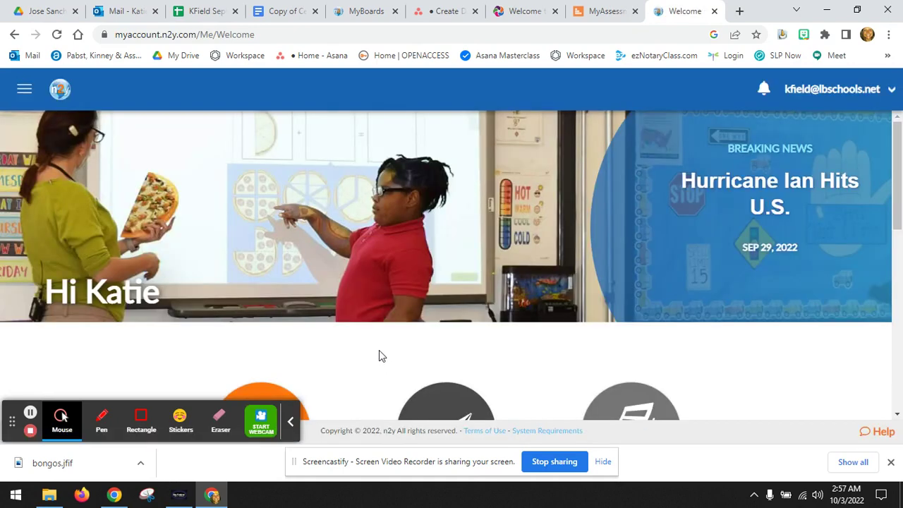
Open SymbolStix PRIME from the products on the n2y account welcome page
{"action": "scroll", "coordinate": [379, 350], "scroll_direction": "down", "scroll_amount": 2}
{"action": "scroll", "coordinate": [376, 355], "scroll_direction": "down", "scroll_amount": 2}
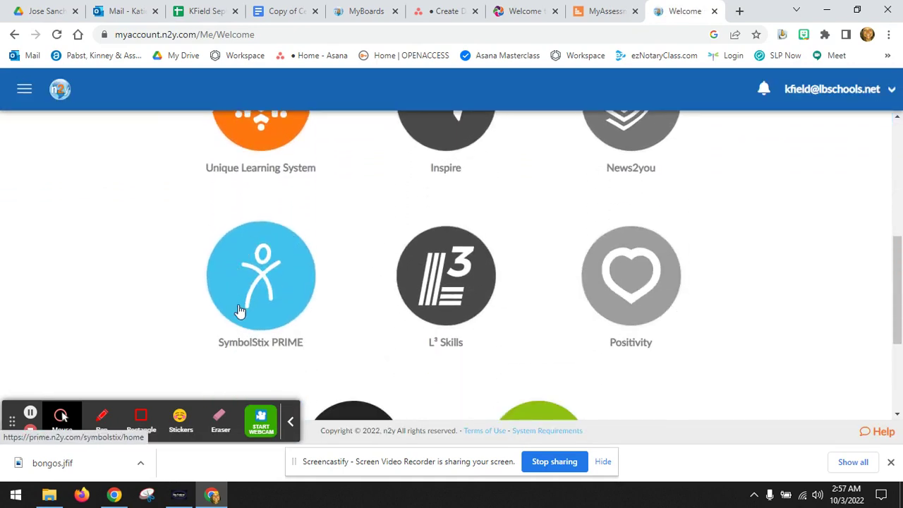
{"action": "left_click", "coordinate": [264, 297]}
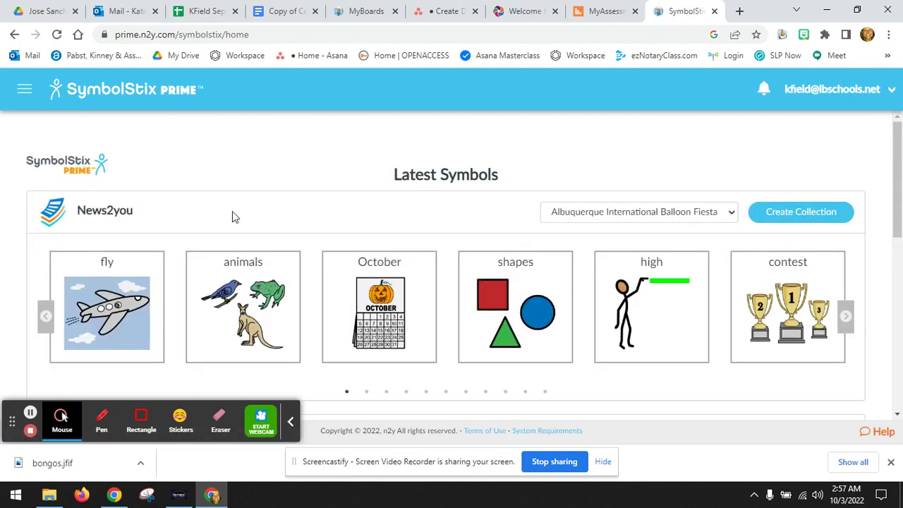
{"action": "scroll", "coordinate": [254, 229], "scroll_direction": "down", "scroll_amount": 4}
{"action": "scroll", "coordinate": [254, 233], "scroll_direction": "up", "scroll_amount": 4}
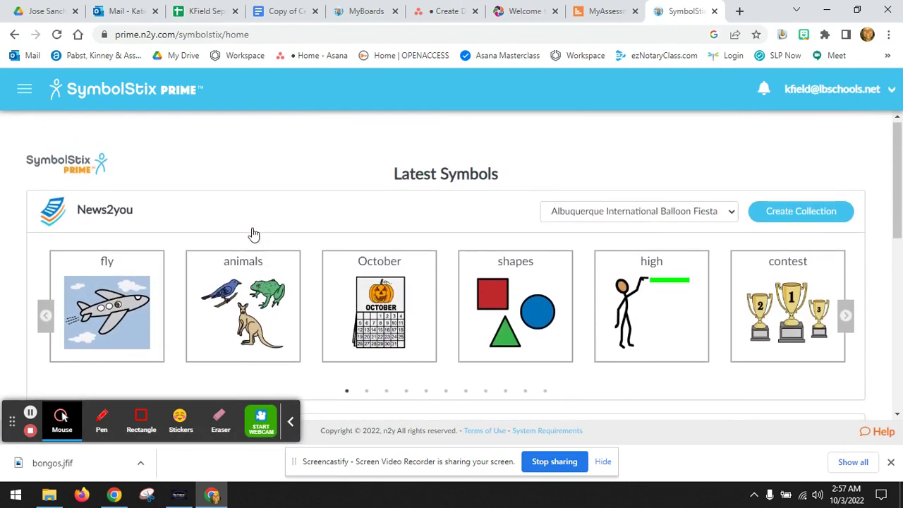
Open the Board Wizard and choose the 25 Place Board template among the activity layouts
{"action": "left_click", "coordinate": [24, 90]}
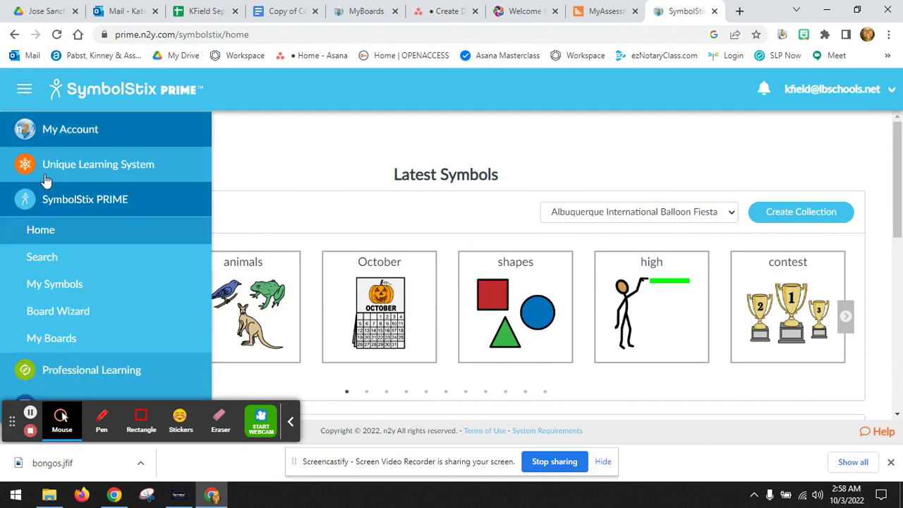
{"action": "left_click", "coordinate": [85, 311]}
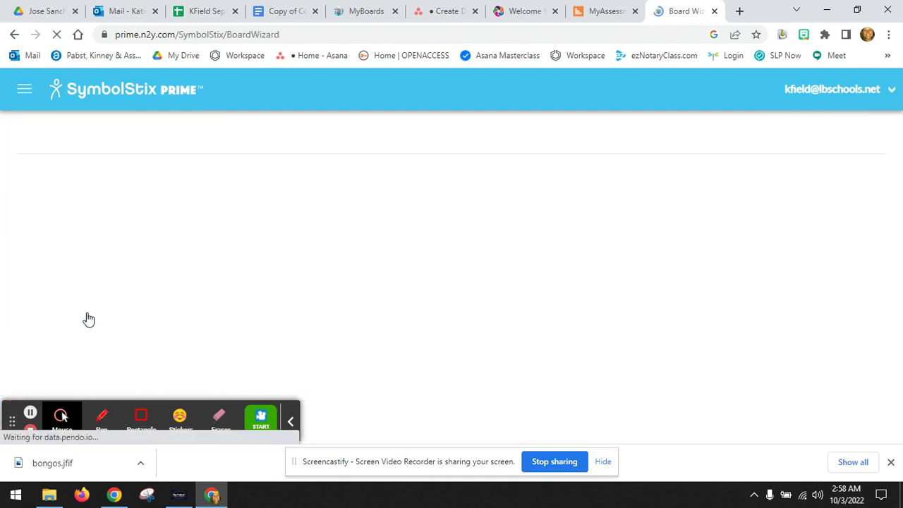
{"action": "scroll", "coordinate": [190, 314], "scroll_direction": "down", "scroll_amount": 1}
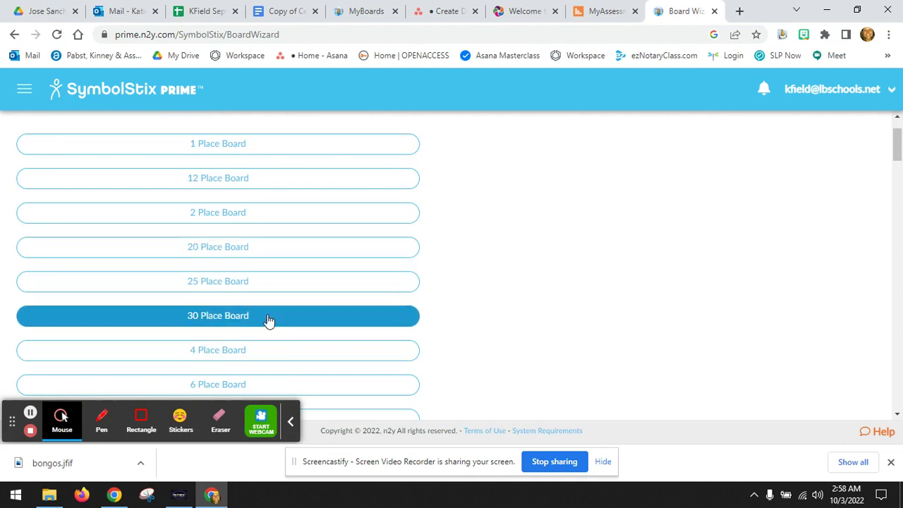
{"action": "scroll", "coordinate": [264, 330], "scroll_direction": "down", "scroll_amount": 1}
{"action": "scroll", "coordinate": [263, 326], "scroll_direction": "up", "scroll_amount": 2}
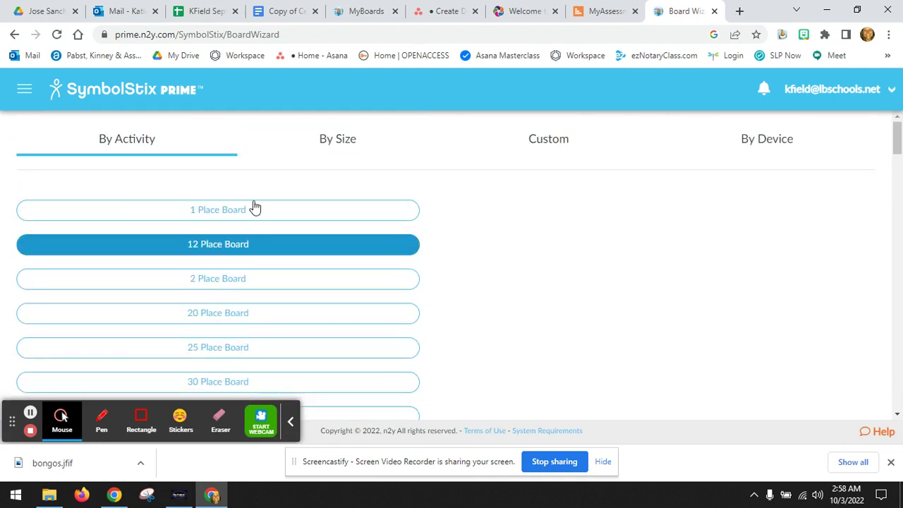
{"action": "scroll", "coordinate": [254, 298], "scroll_direction": "down", "scroll_amount": 1}
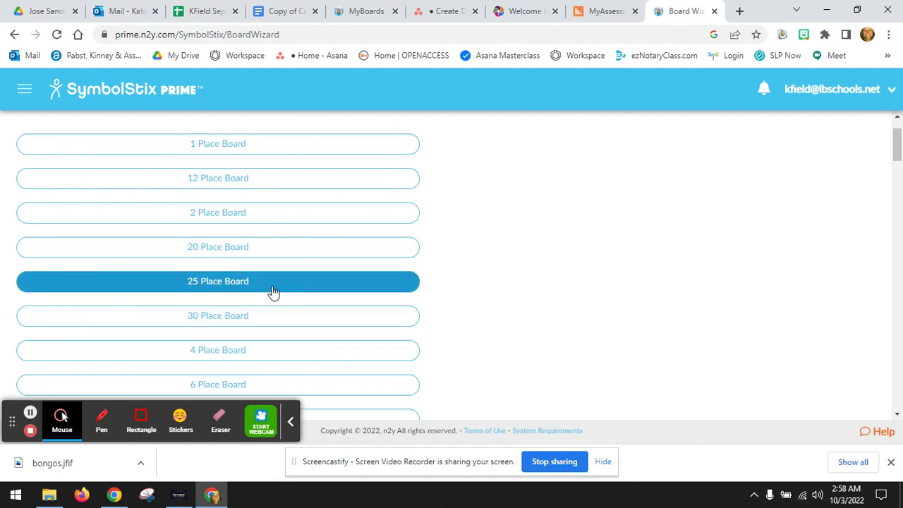
{"action": "left_click", "coordinate": [264, 290]}
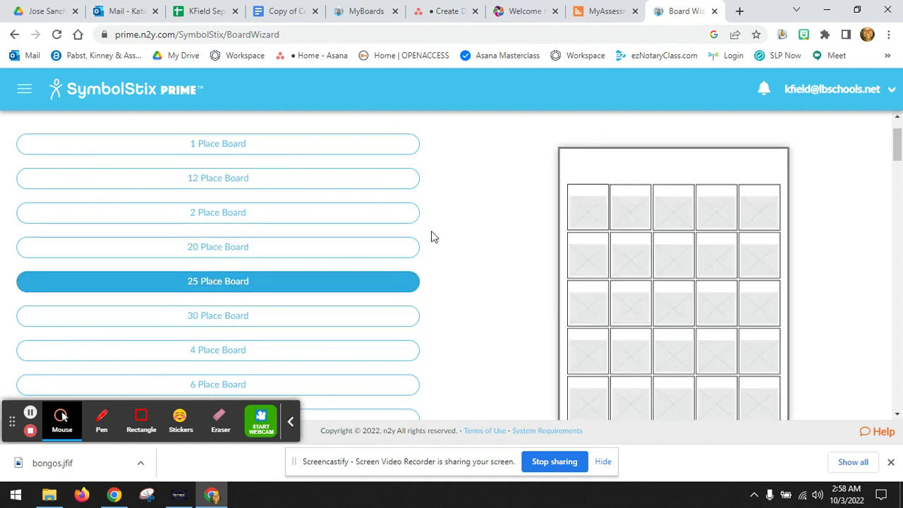
Name the board "Pictures1", leave it pre-populated with nothing, and create it
{"action": "scroll", "coordinate": [455, 237], "scroll_direction": "down", "scroll_amount": 20}
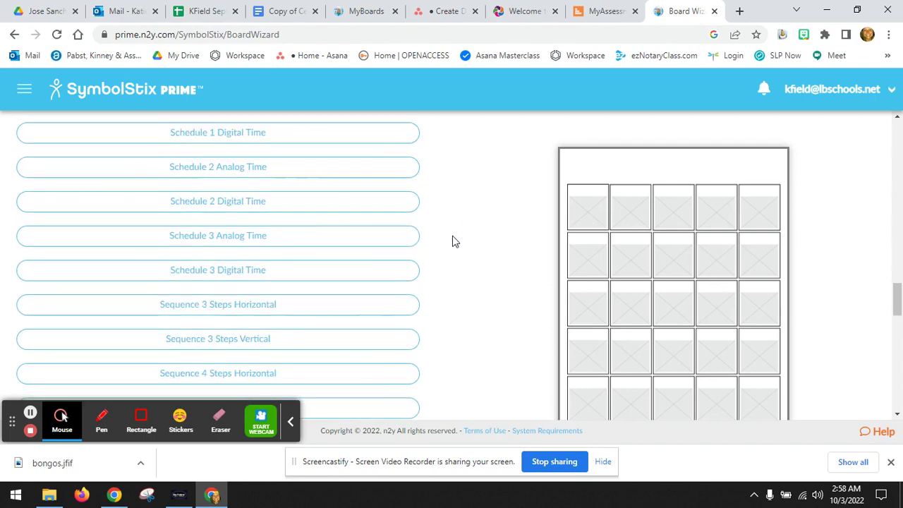
{"action": "scroll", "coordinate": [455, 242], "scroll_direction": "down", "scroll_amount": 2}
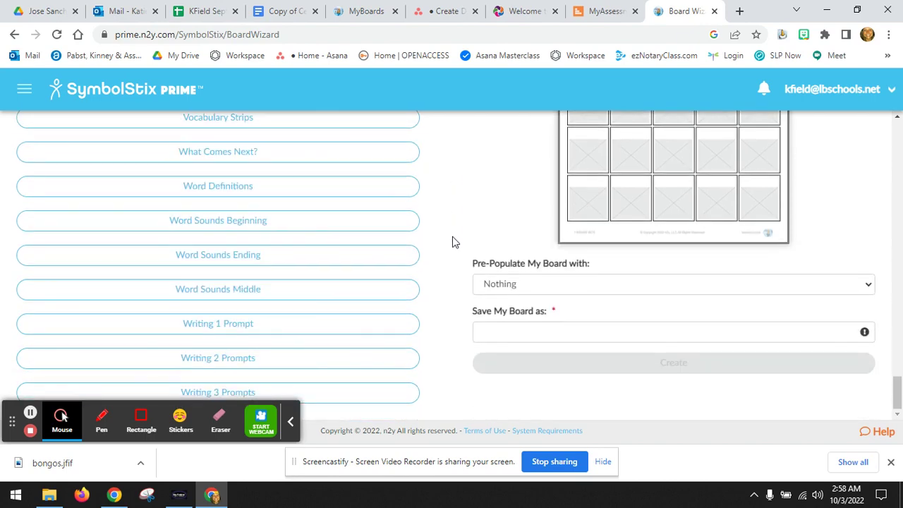
{"action": "left_click", "coordinate": [570, 339]}
{"action": "type", "text": "Pictures1"}
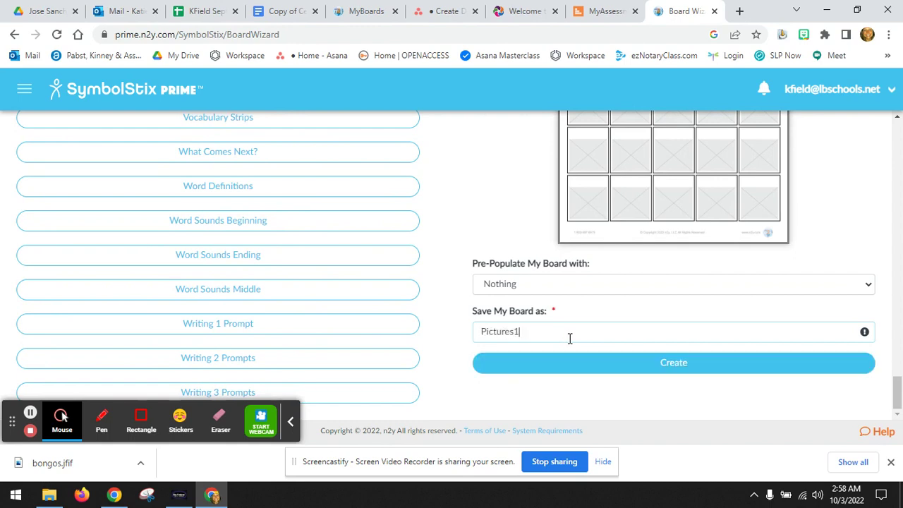
{"action": "left_click", "coordinate": [691, 365]}
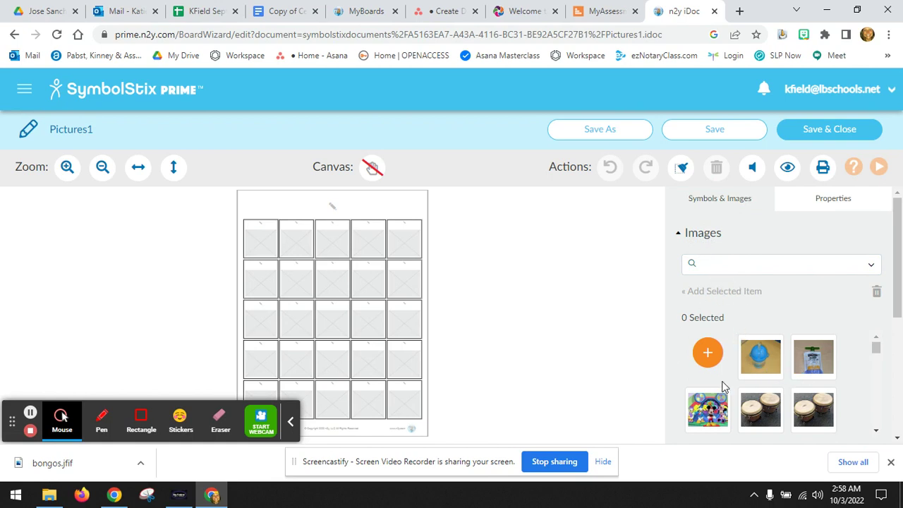
Search the symbols for "music" and place the music notes symbol in the board's first cell
{"action": "scroll", "coordinate": [722, 381], "scroll_direction": "down", "scroll_amount": 5}
{"action": "scroll", "coordinate": [721, 381], "scroll_direction": "up", "scroll_amount": 5}
{"action": "scroll", "coordinate": [841, 327], "scroll_direction": "down", "scroll_amount": 3}
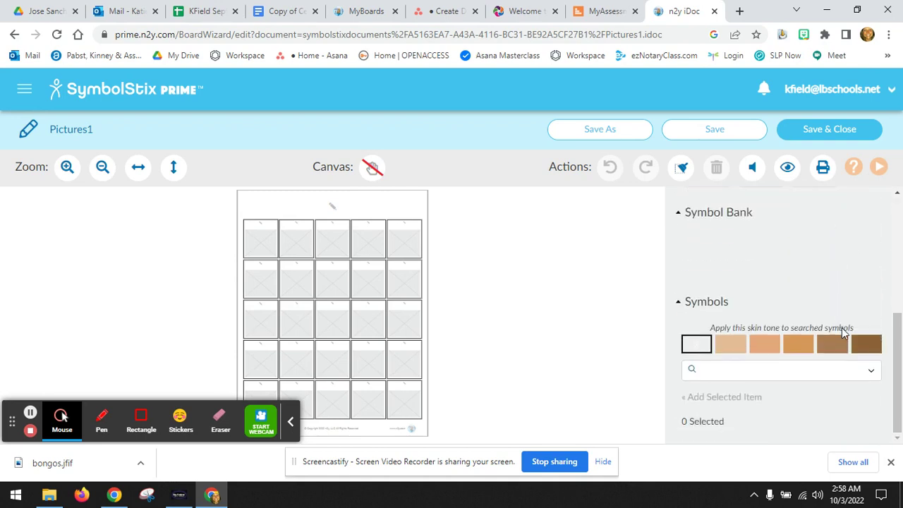
{"action": "scroll", "coordinate": [758, 317], "scroll_direction": "up", "scroll_amount": 5}
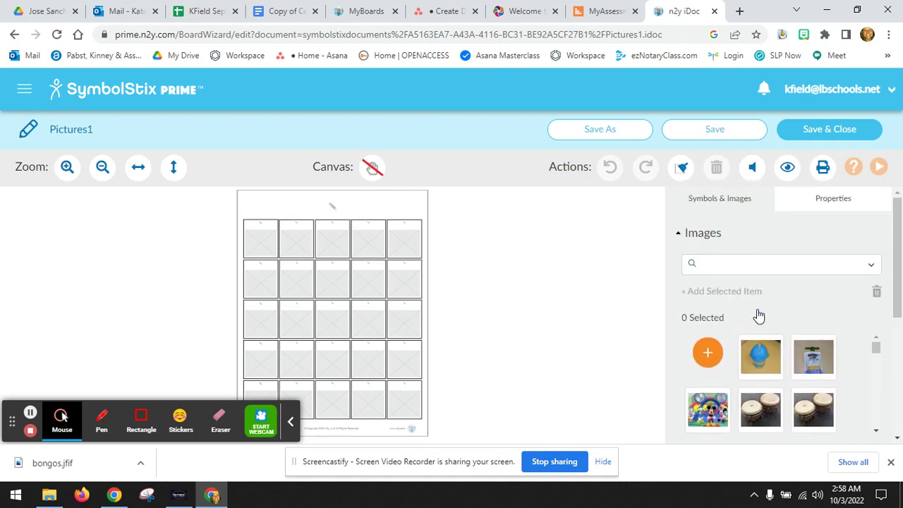
{"action": "scroll", "coordinate": [714, 232], "scroll_direction": "down", "scroll_amount": 1}
{"action": "scroll", "coordinate": [714, 261], "scroll_direction": "down", "scroll_amount": 3}
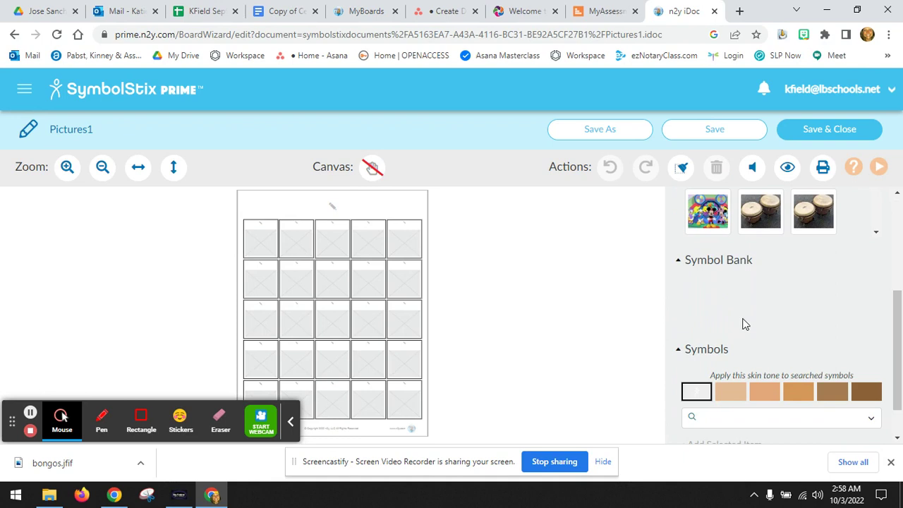
{"action": "left_click", "coordinate": [726, 376]}
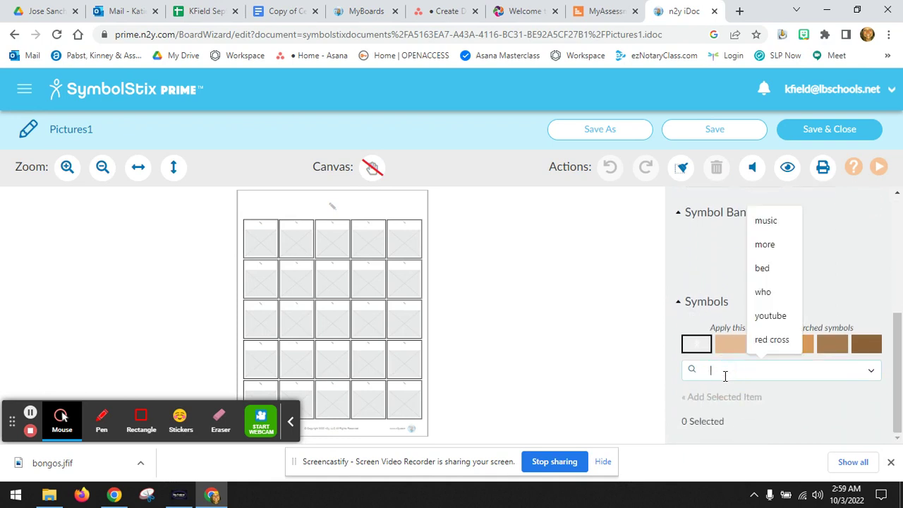
{"action": "type", "text": "music"}
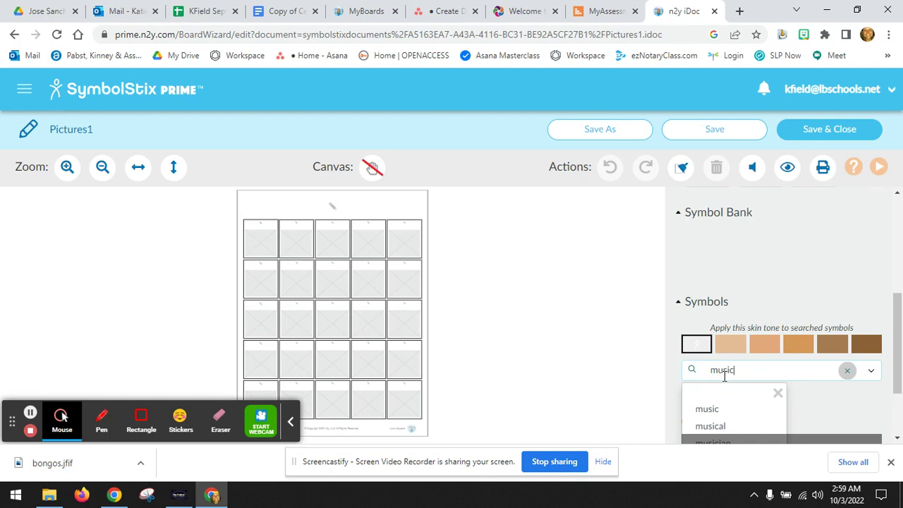
{"action": "key", "text": "Return"}
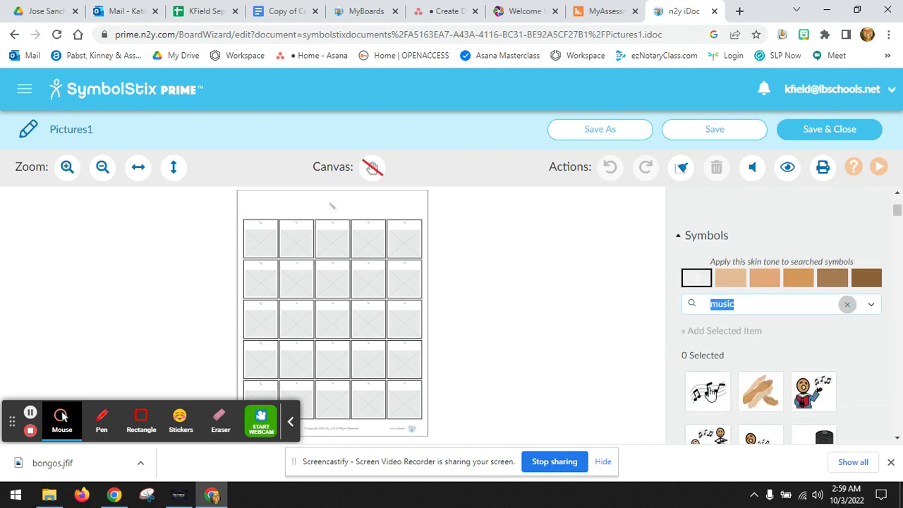
{"action": "scroll", "coordinate": [709, 393], "scroll_direction": "down", "scroll_amount": 2}
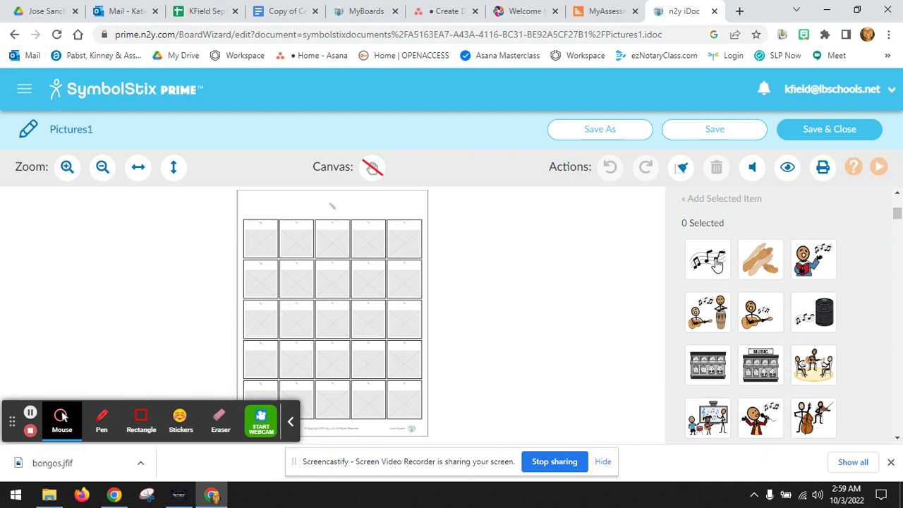
{"action": "left_click_drag", "start_coordinate": [716, 262], "coordinate": [265, 239]}
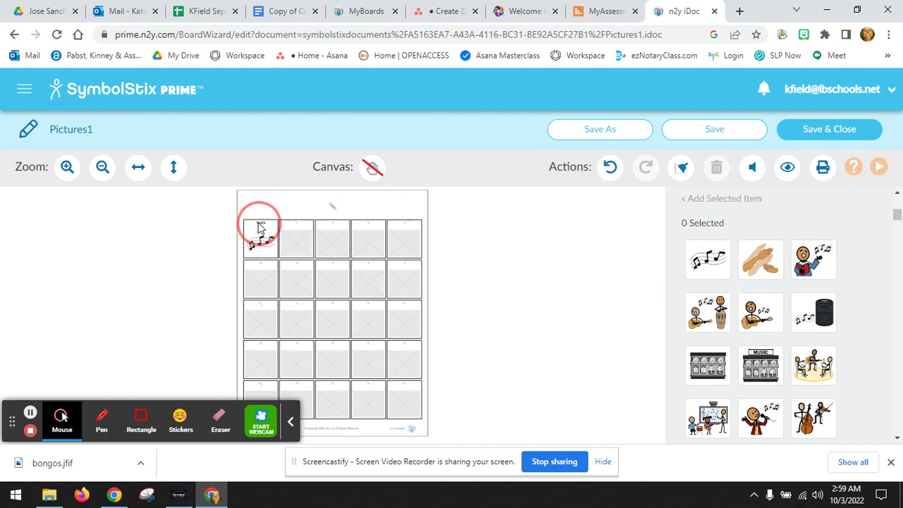
Change the text label above the music notes symbol in the first cell to "song"
{"action": "left_click", "coordinate": [260, 226]}
{"action": "left_click", "coordinate": [263, 224]}
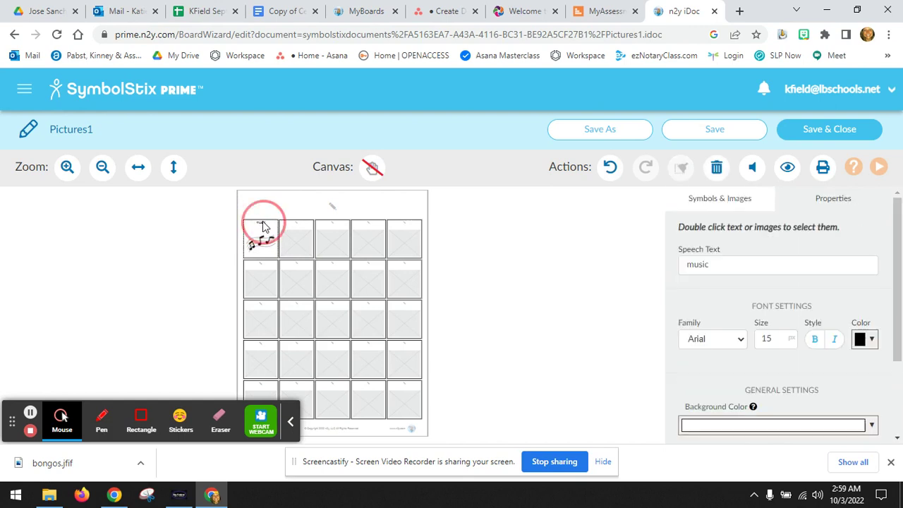
{"action": "left_click", "coordinate": [261, 226]}
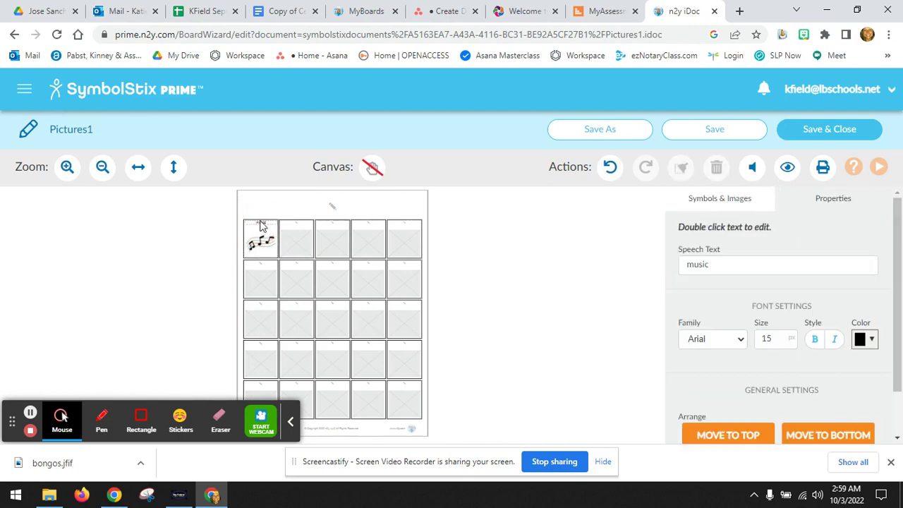
{"action": "key", "text": "BackSpace"}
{"action": "left_click", "coordinate": [256, 205]}
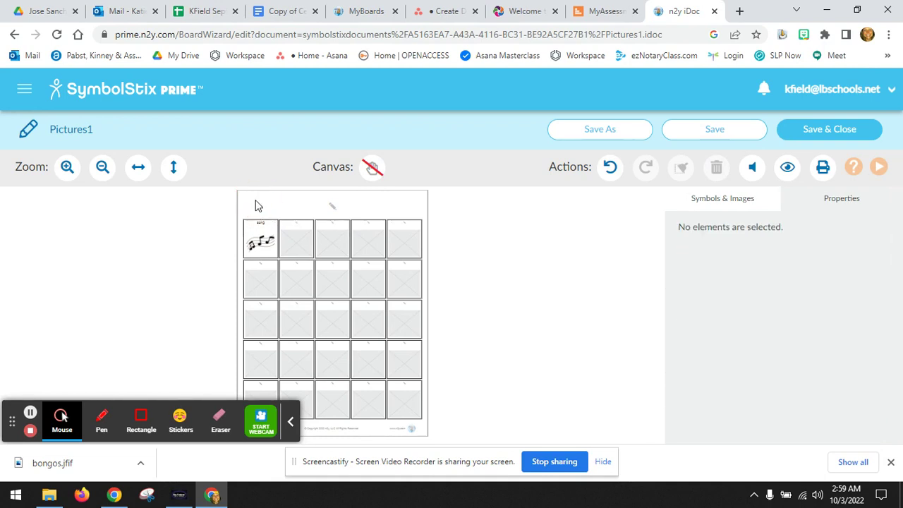
Upload the bongos.jfif picture from the Desktop to the image library
{"action": "left_click", "coordinate": [748, 204]}
{"action": "scroll", "coordinate": [750, 272], "scroll_direction": "down", "scroll_amount": 5}
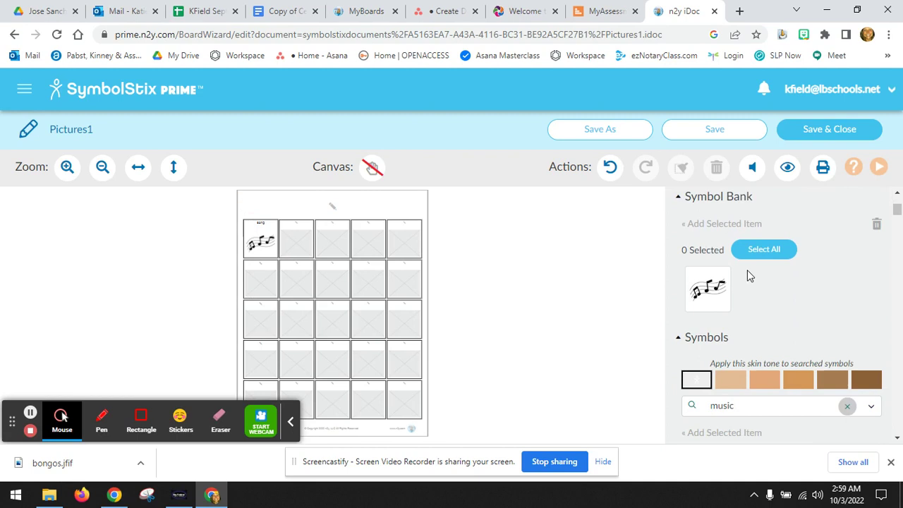
{"action": "scroll", "coordinate": [742, 279], "scroll_direction": "down", "scroll_amount": 2}
{"action": "double_click", "coordinate": [720, 336]}
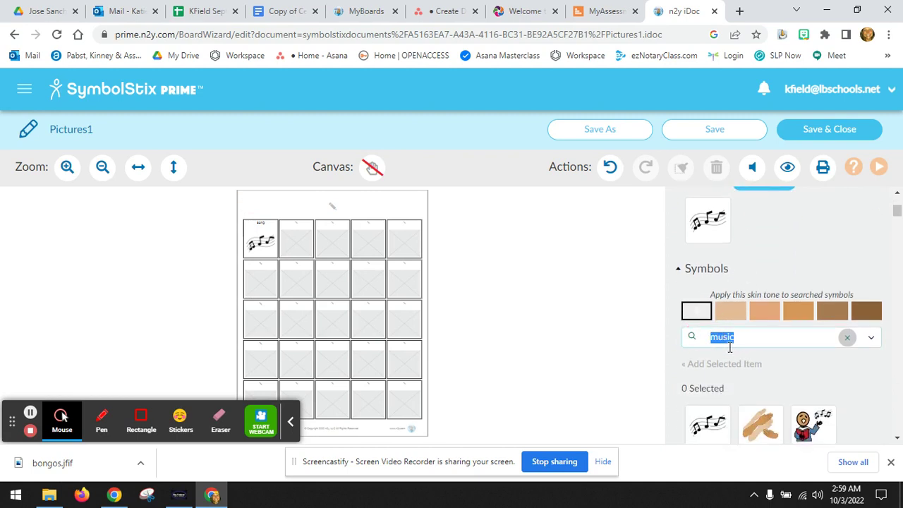
{"action": "scroll", "coordinate": [757, 391], "scroll_direction": "up", "scroll_amount": 7}
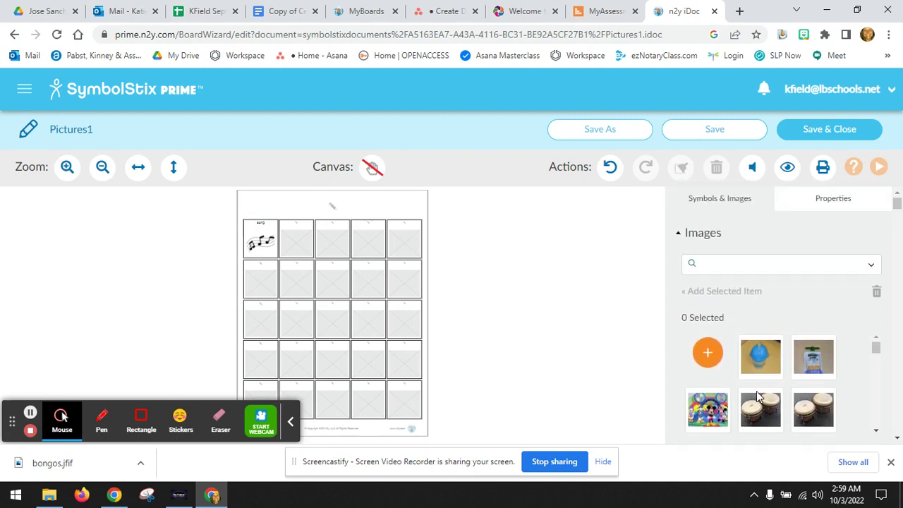
{"action": "left_click", "coordinate": [711, 352]}
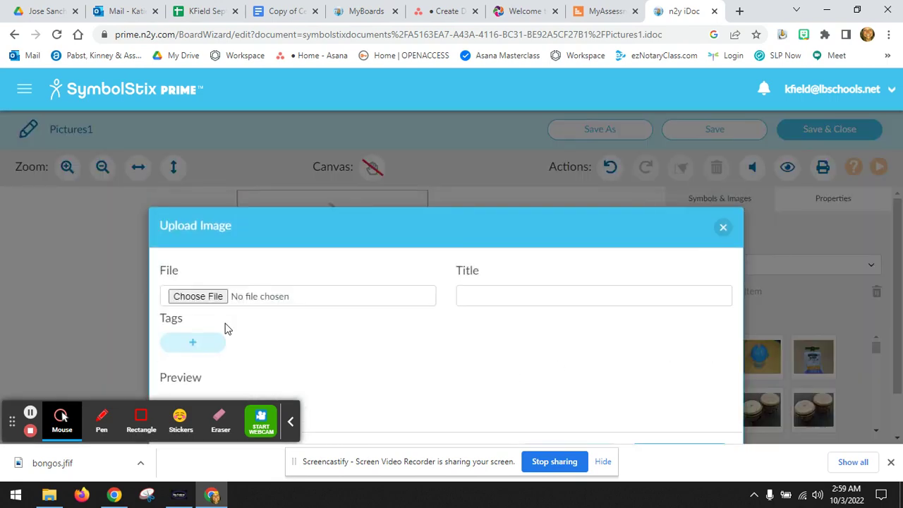
{"action": "left_click", "coordinate": [211, 297]}
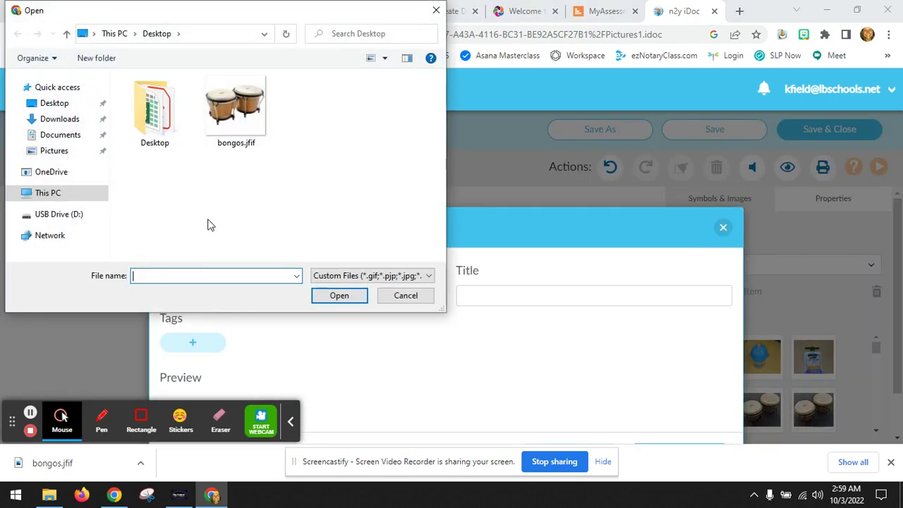
{"action": "left_click", "coordinate": [222, 112]}
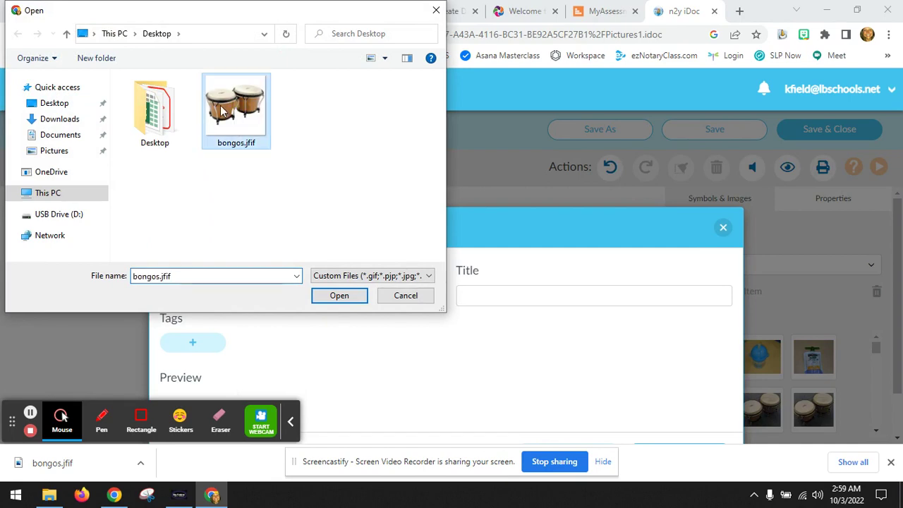
{"action": "left_click", "coordinate": [330, 297]}
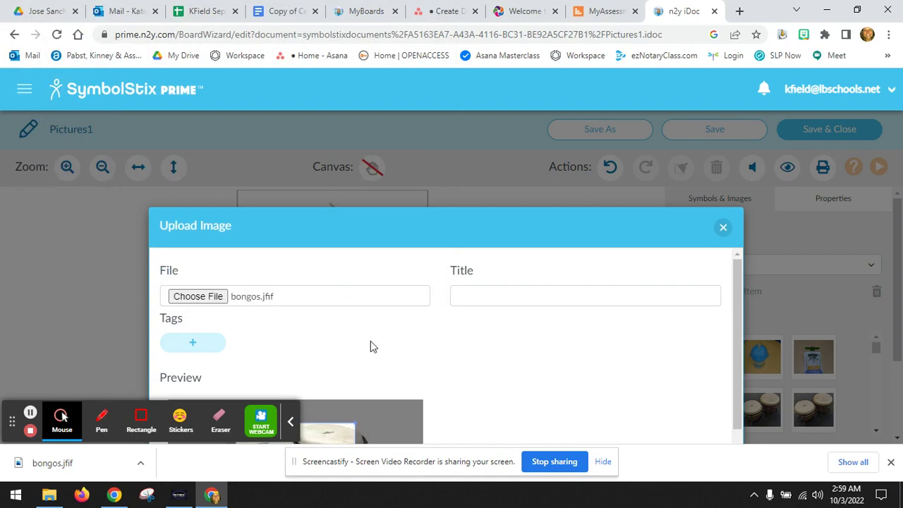
{"action": "scroll", "coordinate": [519, 398], "scroll_direction": "down", "scroll_amount": 1}
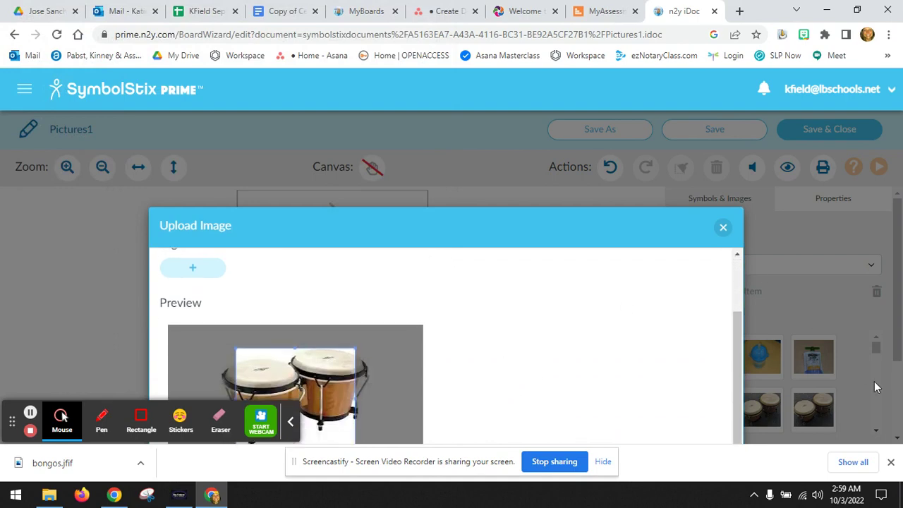
{"action": "scroll", "coordinate": [699, 350], "scroll_direction": "down", "scroll_amount": 2}
{"action": "left_click", "coordinate": [674, 407]}
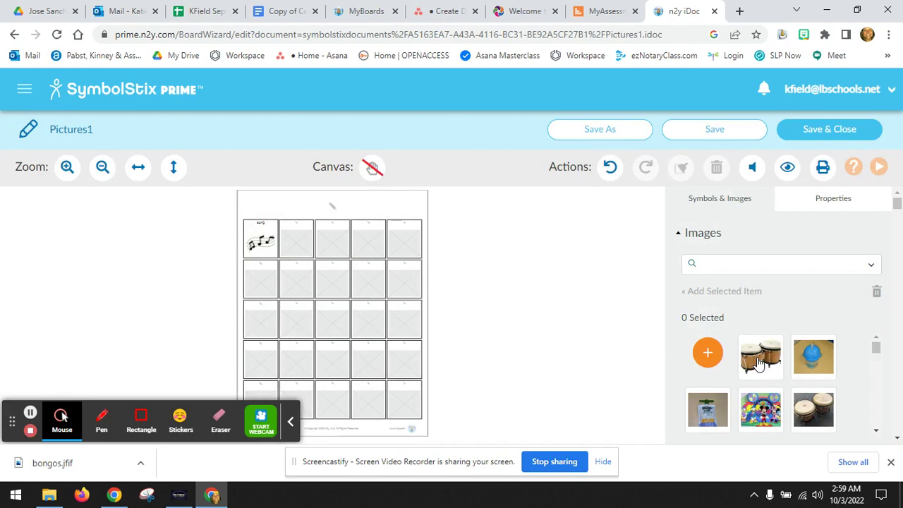
Place the uploaded bongos image in the second cell of the first row and label it "bongos"
{"action": "left_click_drag", "start_coordinate": [759, 361], "coordinate": [298, 233]}
{"action": "left_click", "coordinate": [300, 223]}
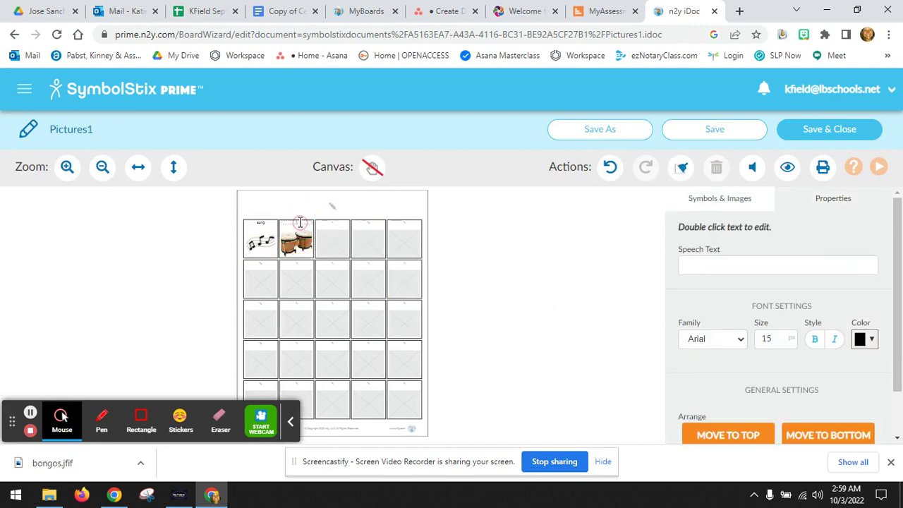
{"action": "type", "text": "bongos"}
Enter "Student" as the title at the head of the board and save the board
{"action": "left_click", "coordinate": [336, 207]}
{"action": "type", "text": "S"}
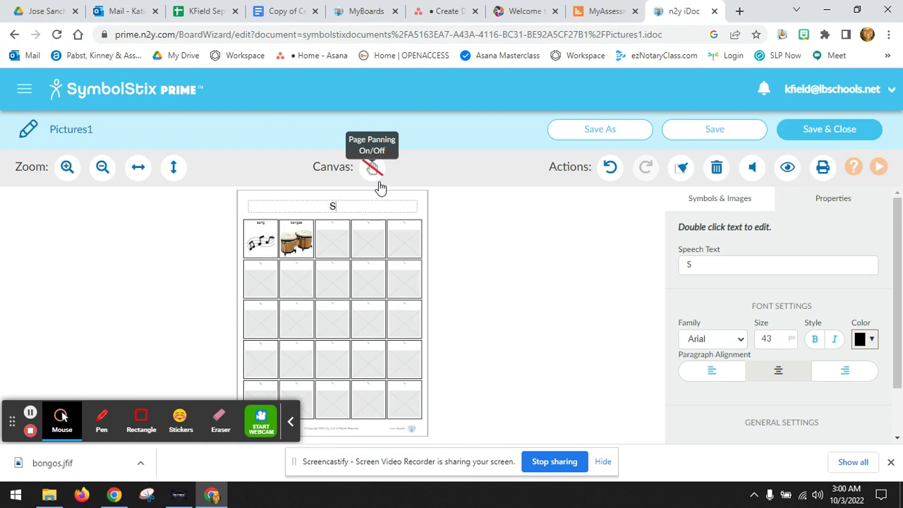
{"action": "type", "text": "tudent"}
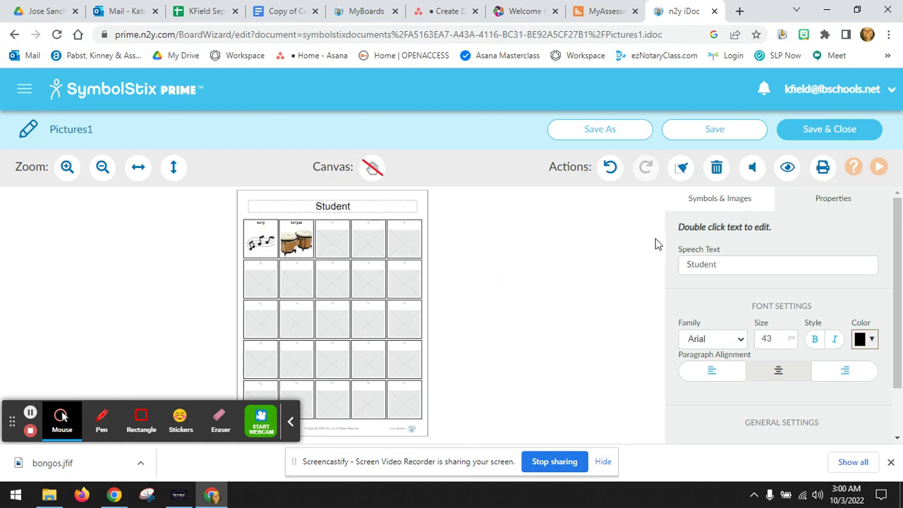
{"action": "left_click", "coordinate": [754, 131]}
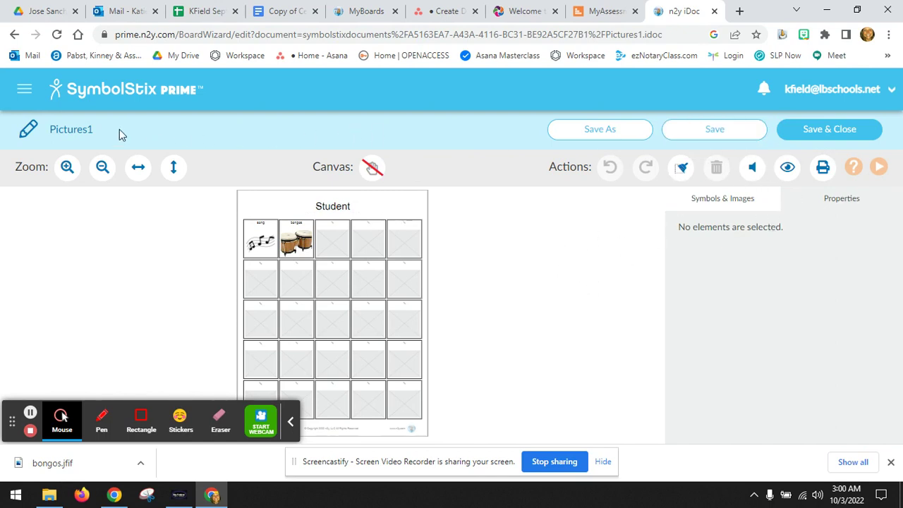
Go to the My Boards page and look through the saved boards
{"action": "left_click", "coordinate": [31, 102]}
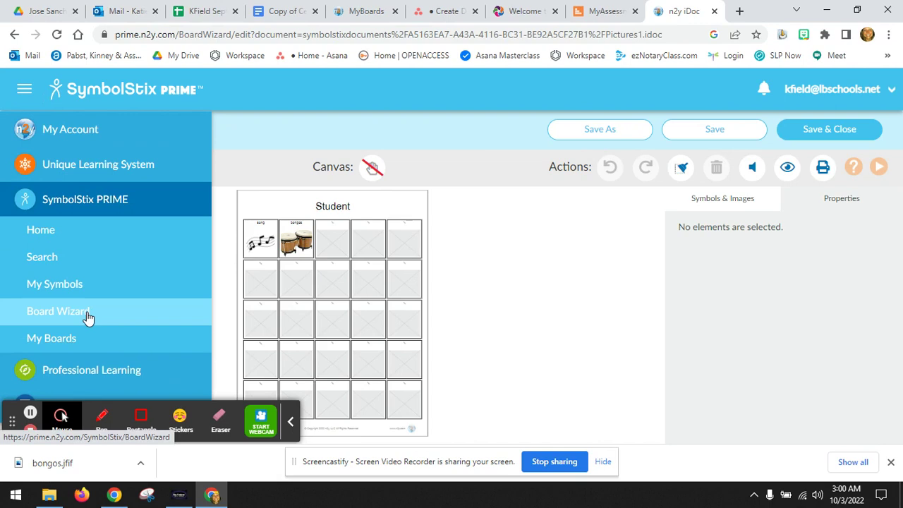
{"action": "left_click", "coordinate": [96, 338]}
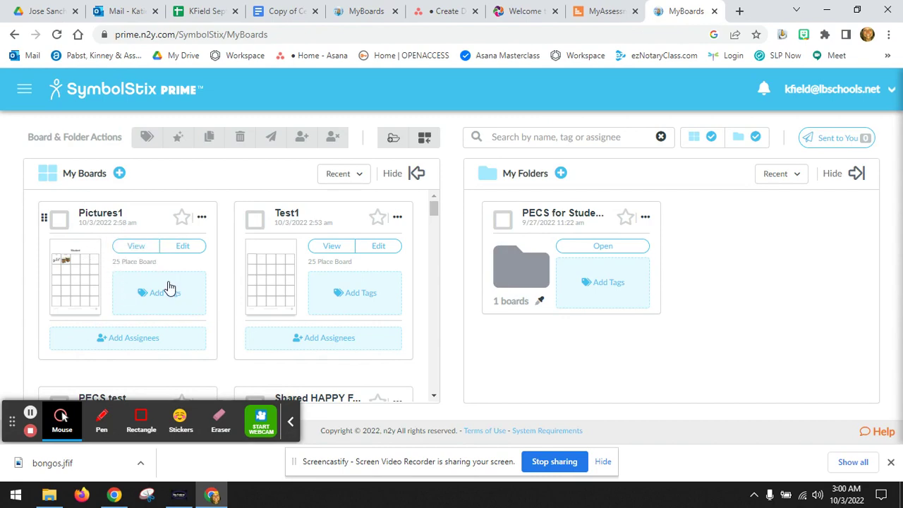
{"action": "scroll", "coordinate": [169, 285], "scroll_direction": "down", "scroll_amount": 5}
{"action": "scroll", "coordinate": [169, 286], "scroll_direction": "down", "scroll_amount": 5}
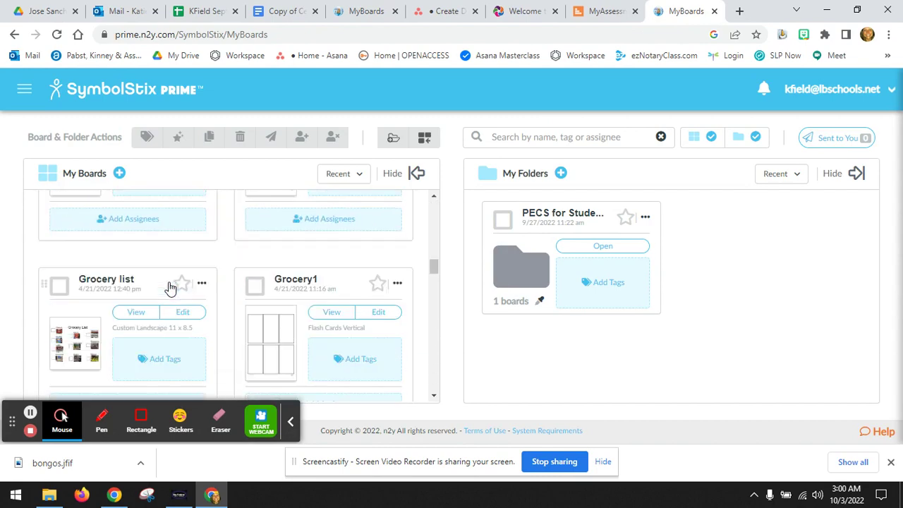
{"action": "scroll", "coordinate": [168, 282], "scroll_direction": "up", "scroll_amount": 6}
{"action": "scroll", "coordinate": [168, 281], "scroll_direction": "up", "scroll_amount": 5}
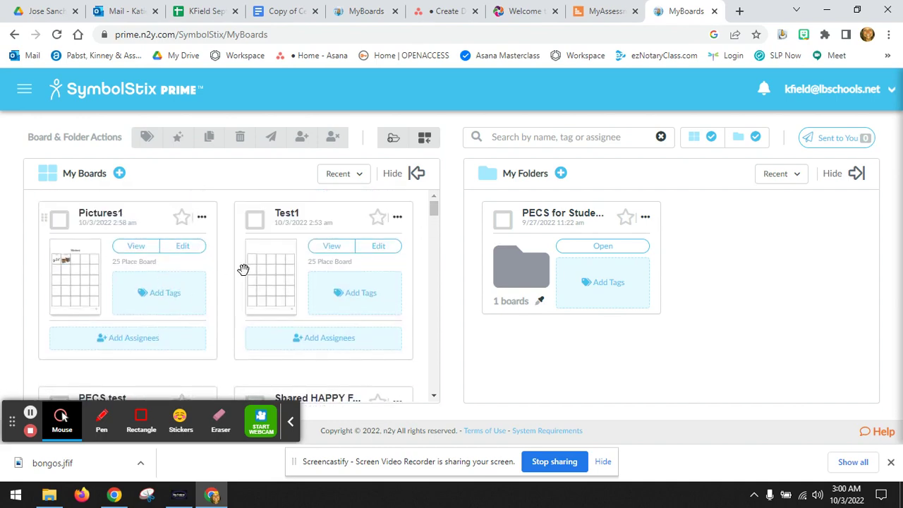
Create a new board folder named "Class Photos"
{"action": "left_click", "coordinate": [561, 173]}
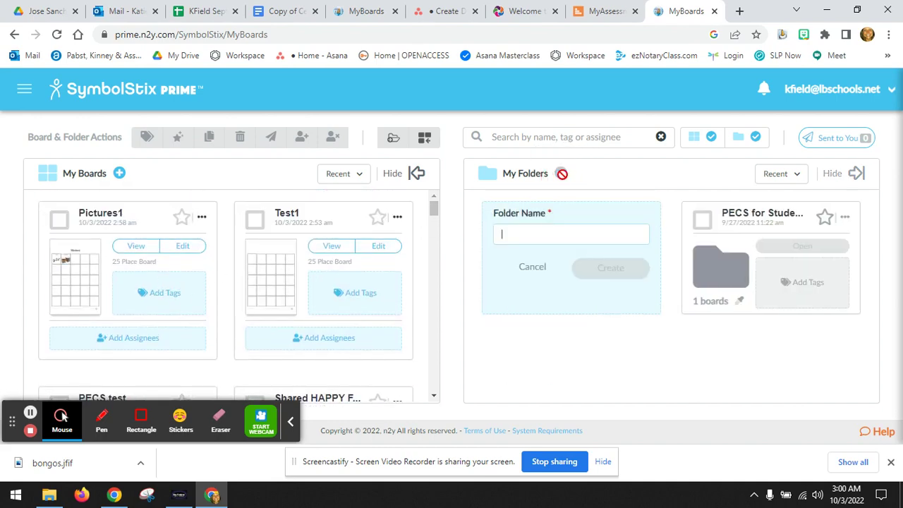
{"action": "type", "text": "Q"}
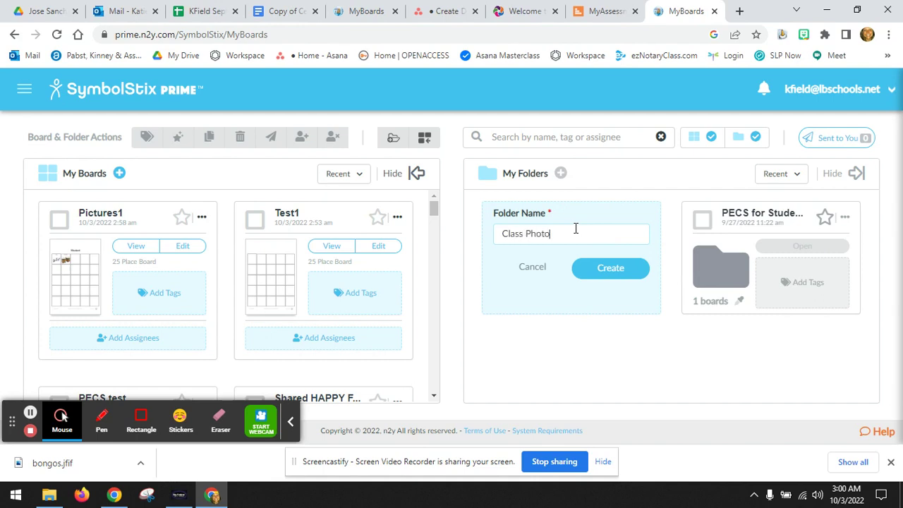
{"action": "left_click", "coordinate": [609, 274]}
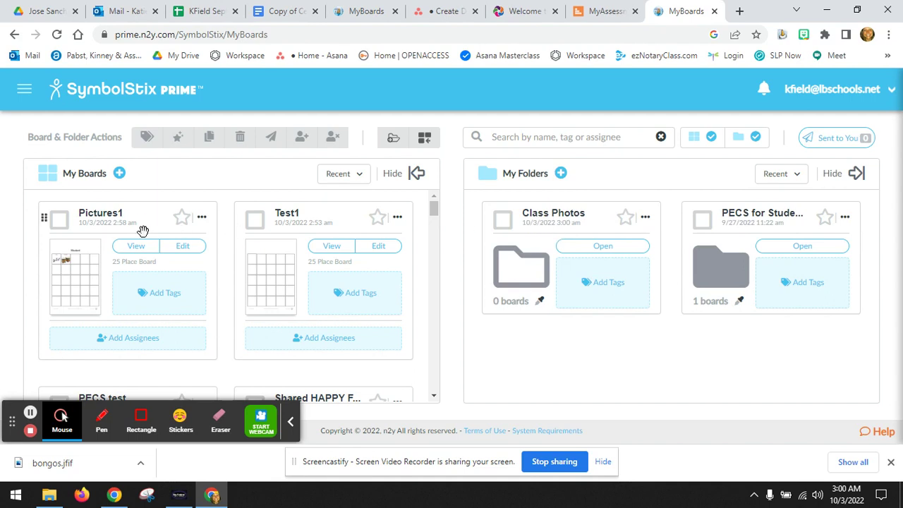
Move the Pictures1 board into the Class Photos folder
{"action": "left_click_drag", "start_coordinate": [140, 223], "coordinate": [386, 232]}
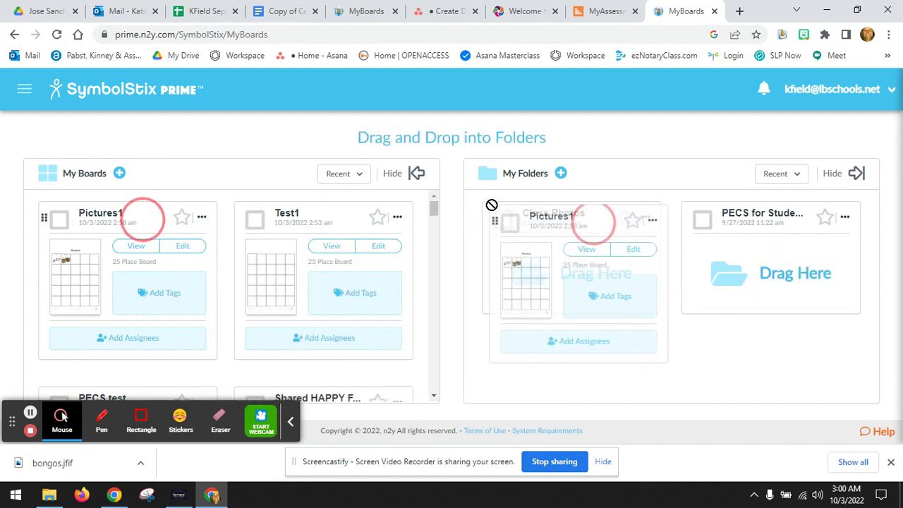
{"action": "left_click_drag", "start_coordinate": [491, 205], "coordinate": [529, 222]}
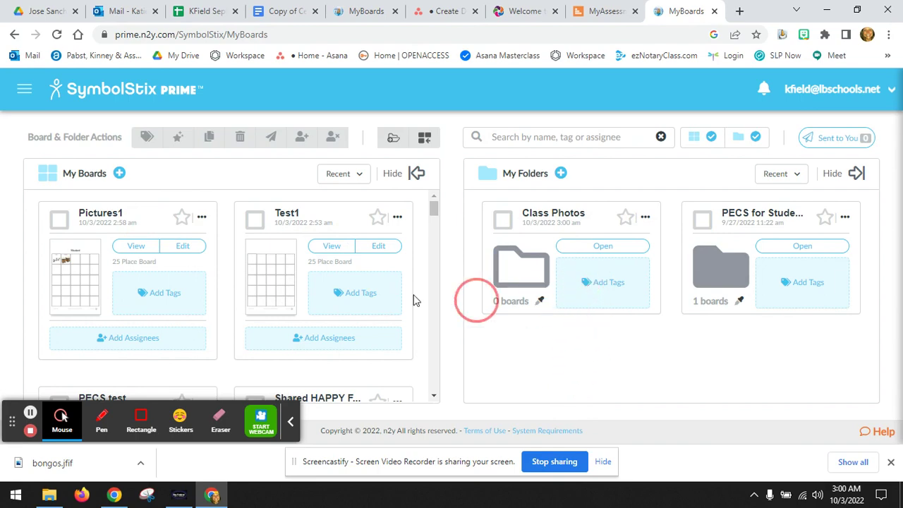
{"action": "left_click_drag", "start_coordinate": [106, 212], "coordinate": [513, 264]}
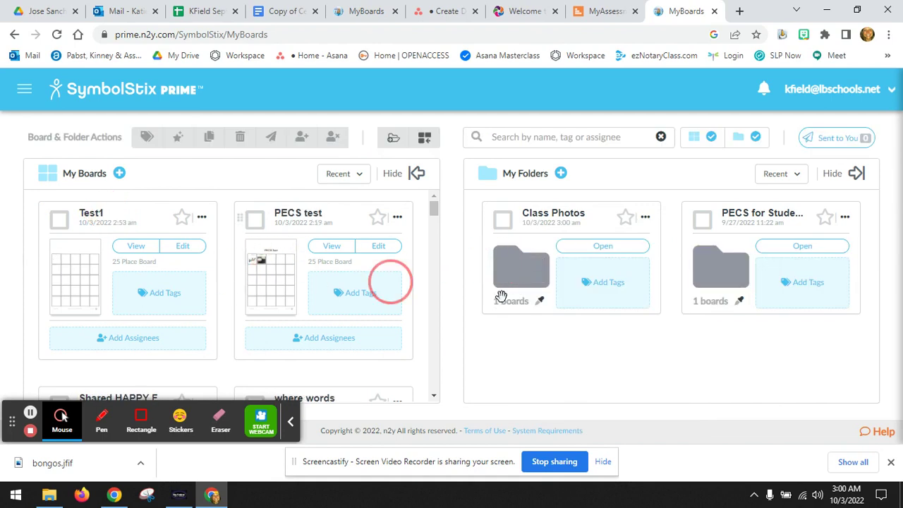
Open the Class Photos folder and check which boards it contains
{"action": "left_click", "coordinate": [604, 247]}
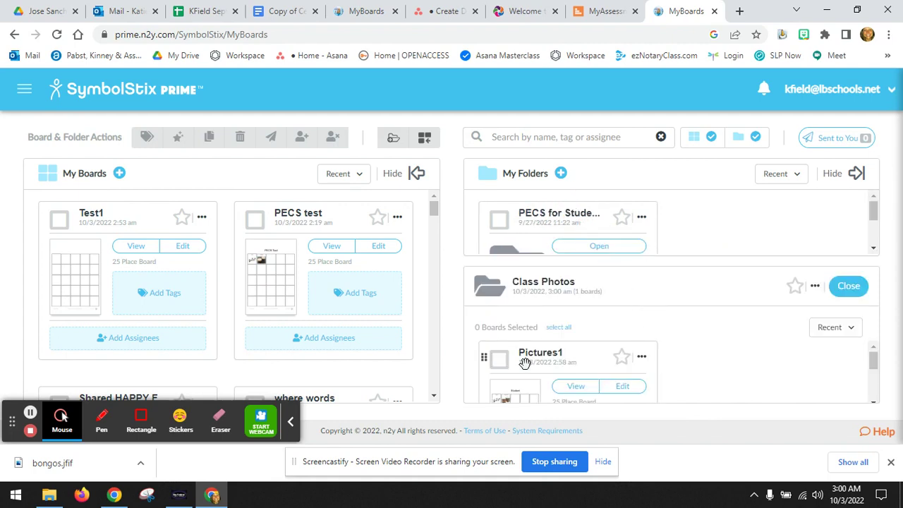
{"action": "scroll", "coordinate": [557, 370], "scroll_direction": "down", "scroll_amount": 2}
{"action": "scroll", "coordinate": [585, 379], "scroll_direction": "up", "scroll_amount": 2}
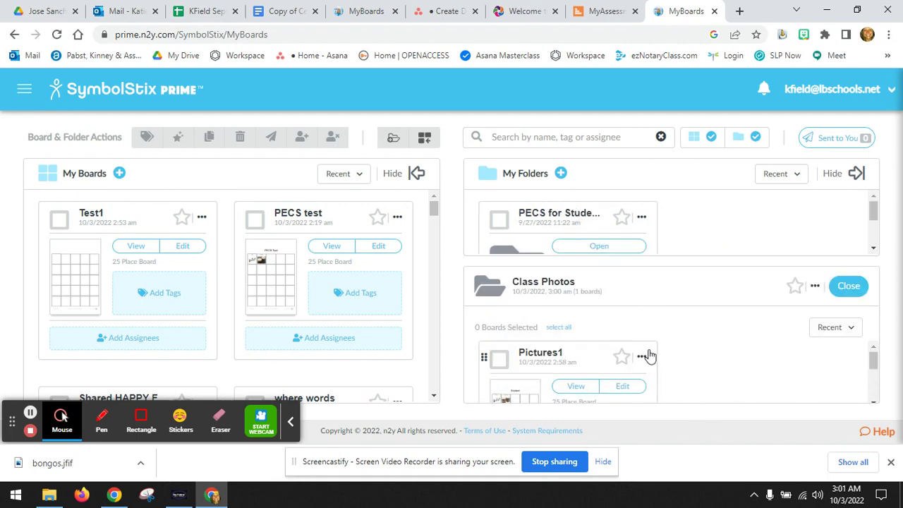